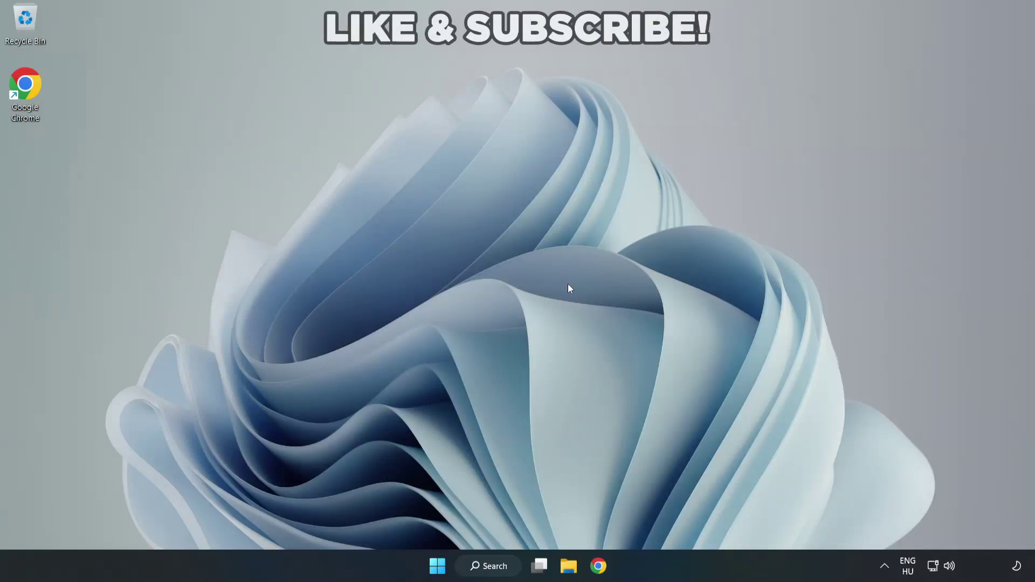
Switch the quick settings audio output from CABLE Input to Speakers (High Definition Audio Device).
left_click(951, 568)
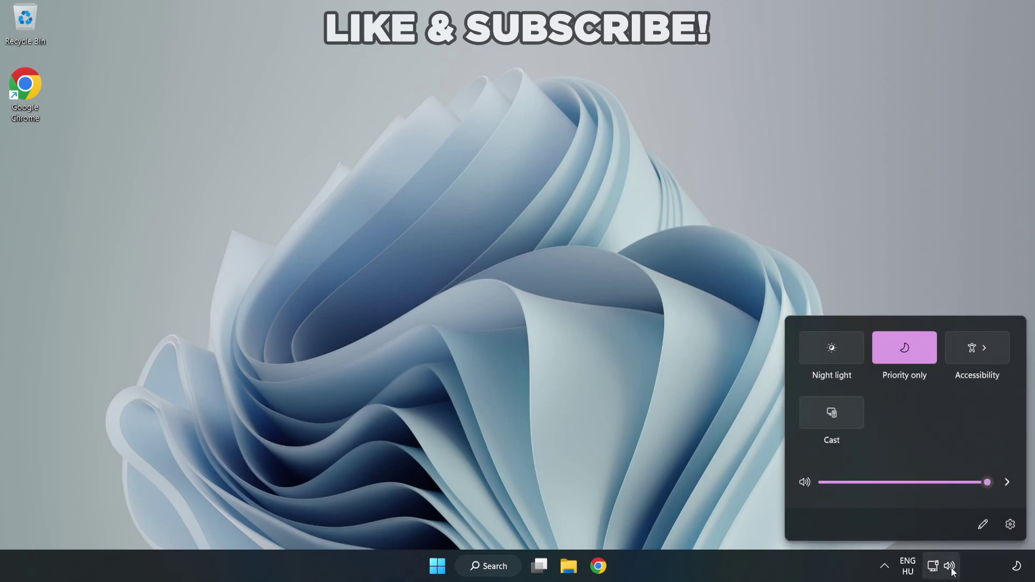
left_click(1005, 485)
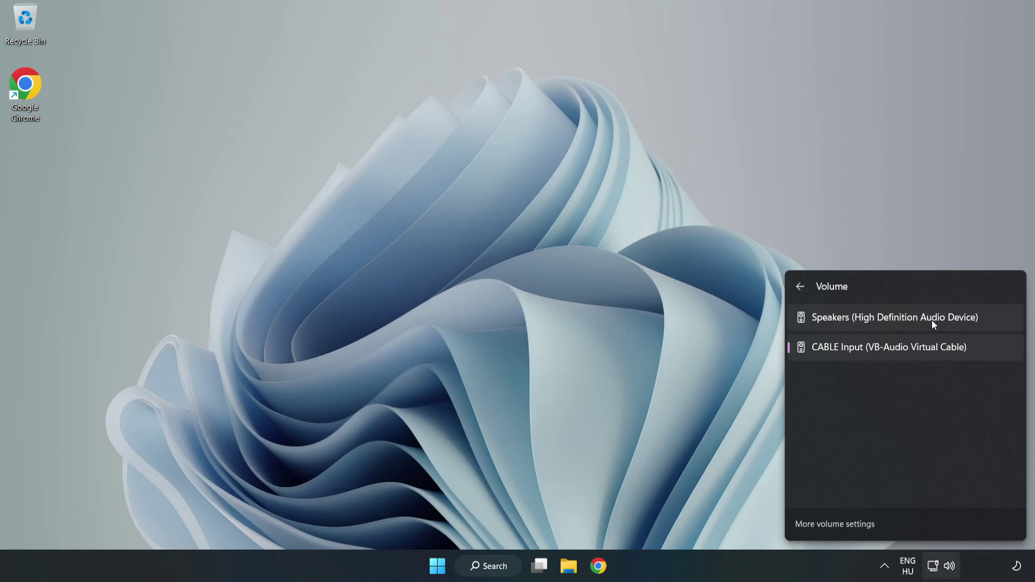
left_click(997, 318)
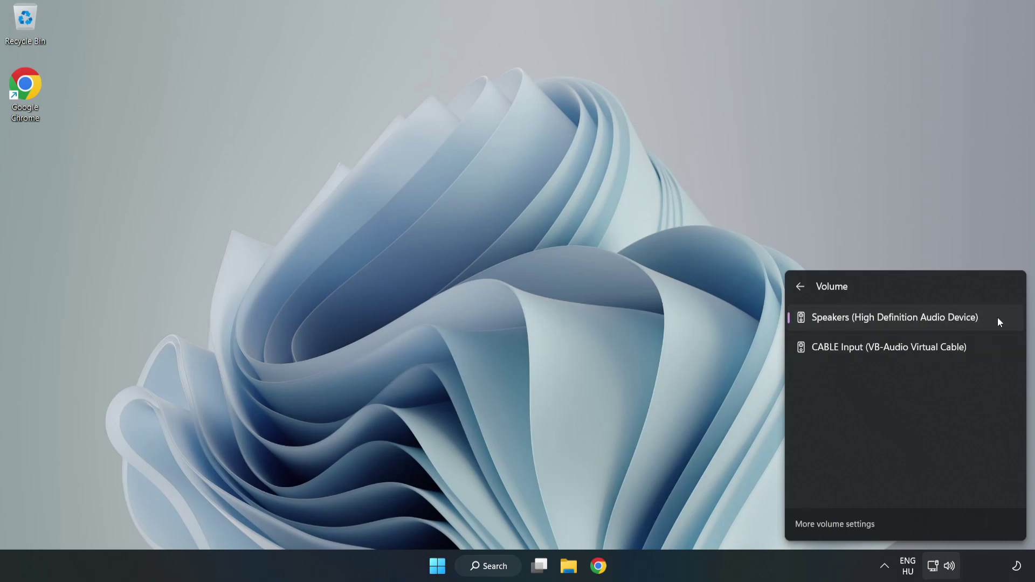
left_click(502, 278)
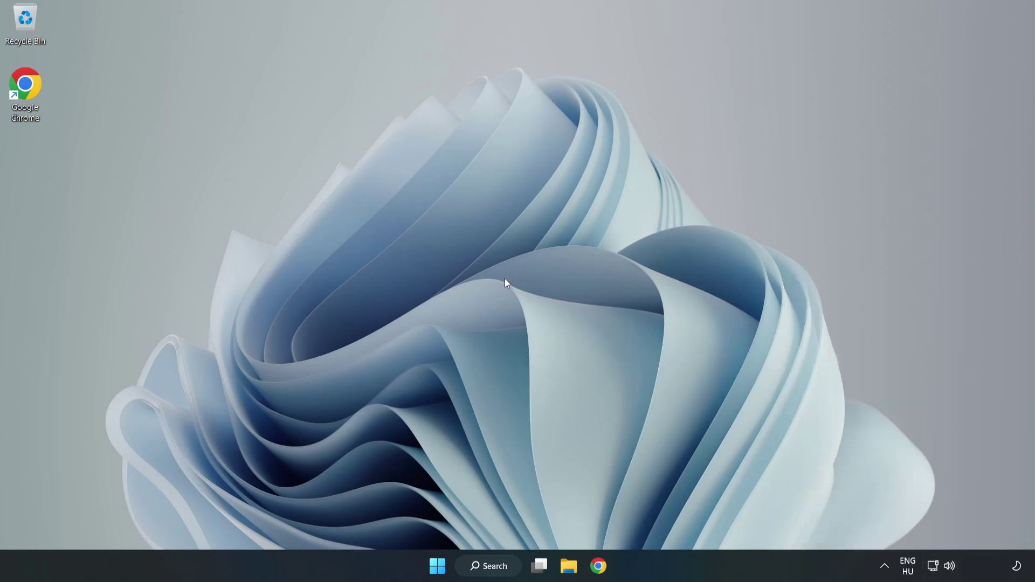
Reset sound devices and app volumes to defaults in the volume mixer, then close Settings.
right_click(951, 568)
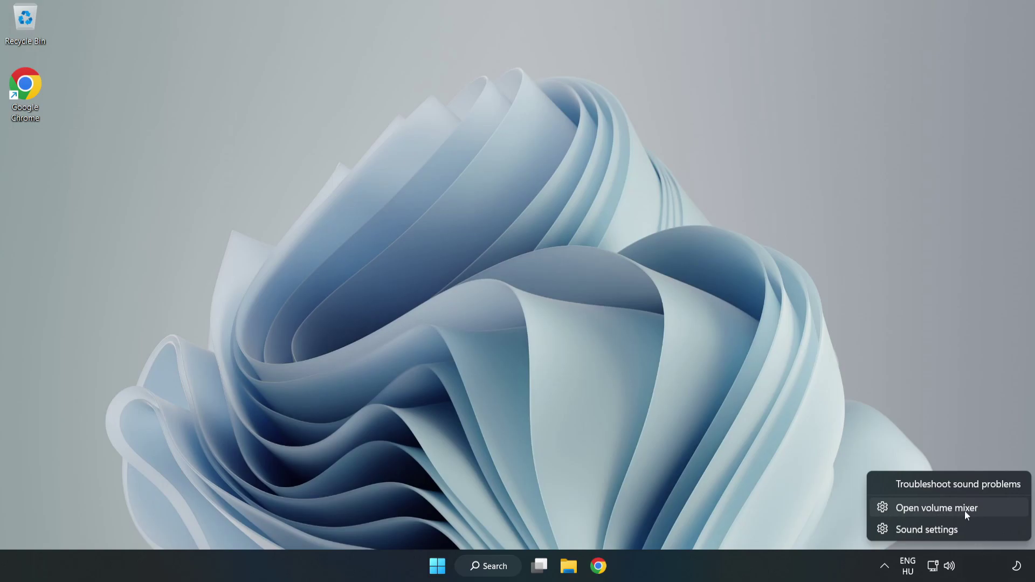
left_click(993, 511)
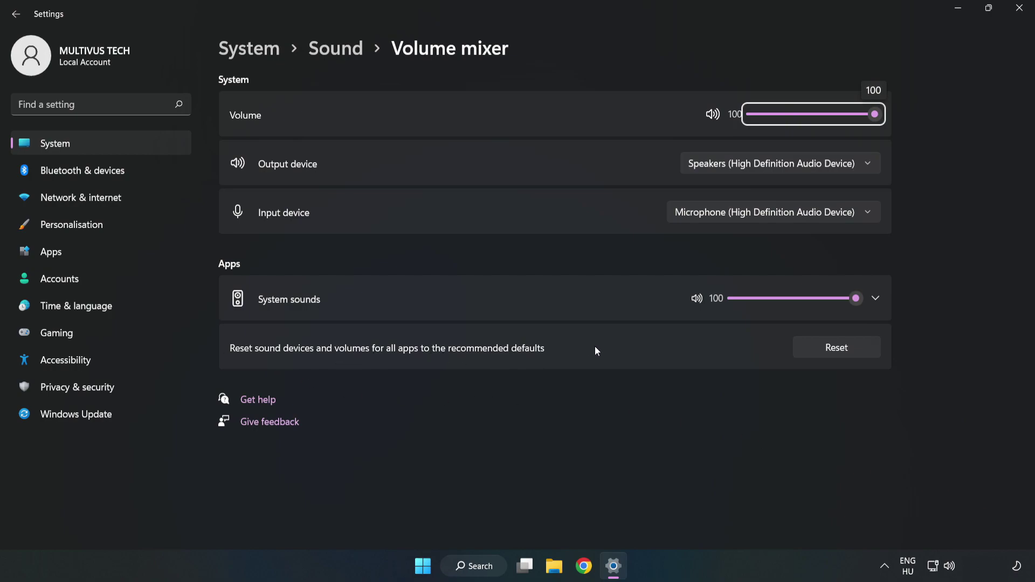
left_click(848, 353)
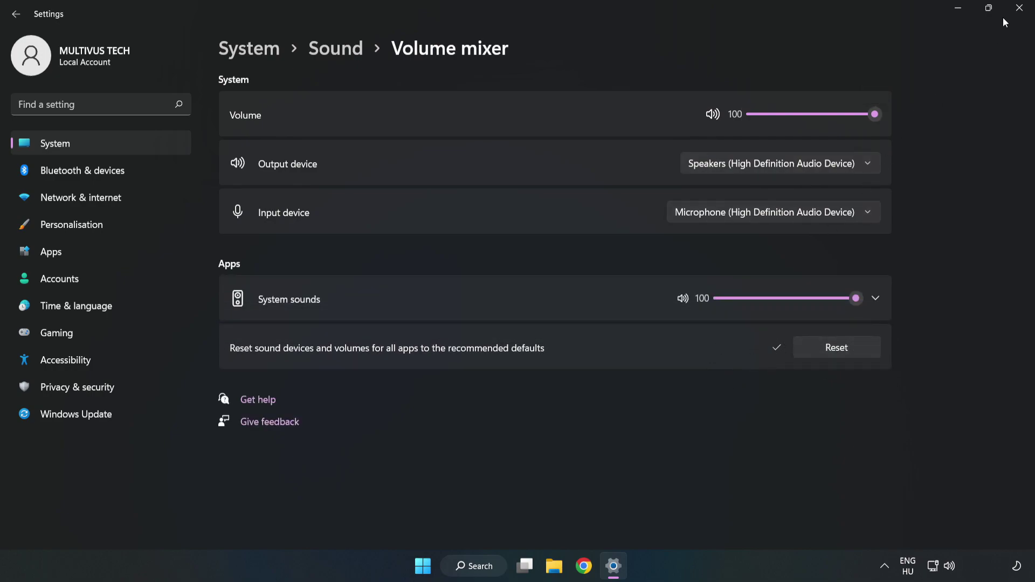
left_click(1017, 15)
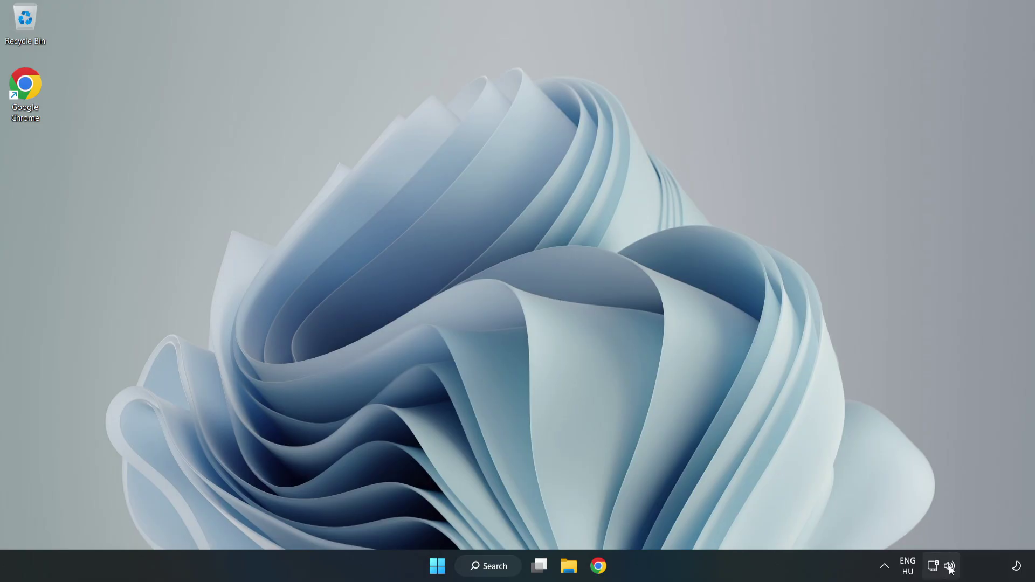
Open System > Sound settings, keep output volume at 100, and scroll to the Advanced section.
right_click(950, 567)
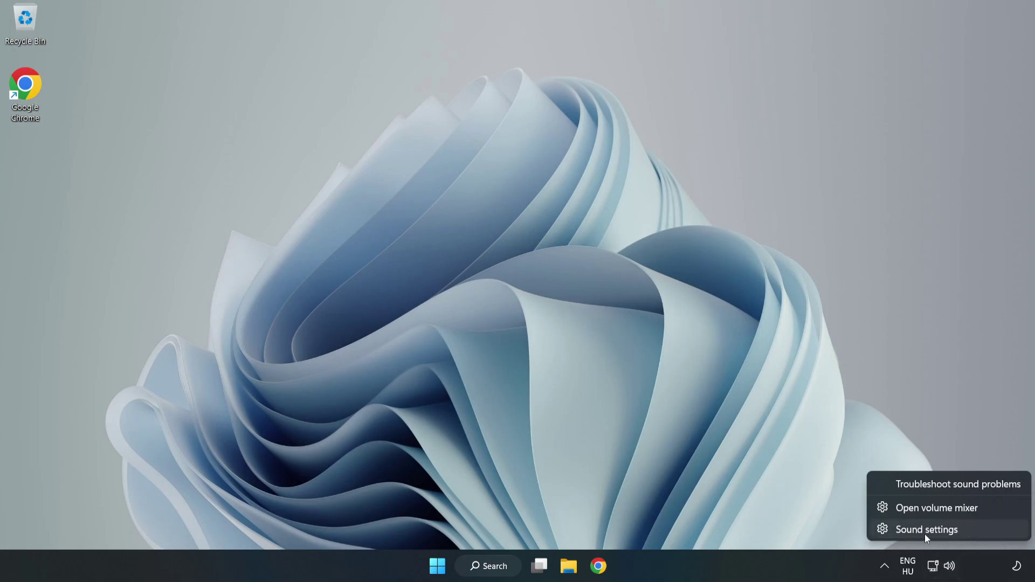
left_click(963, 533)
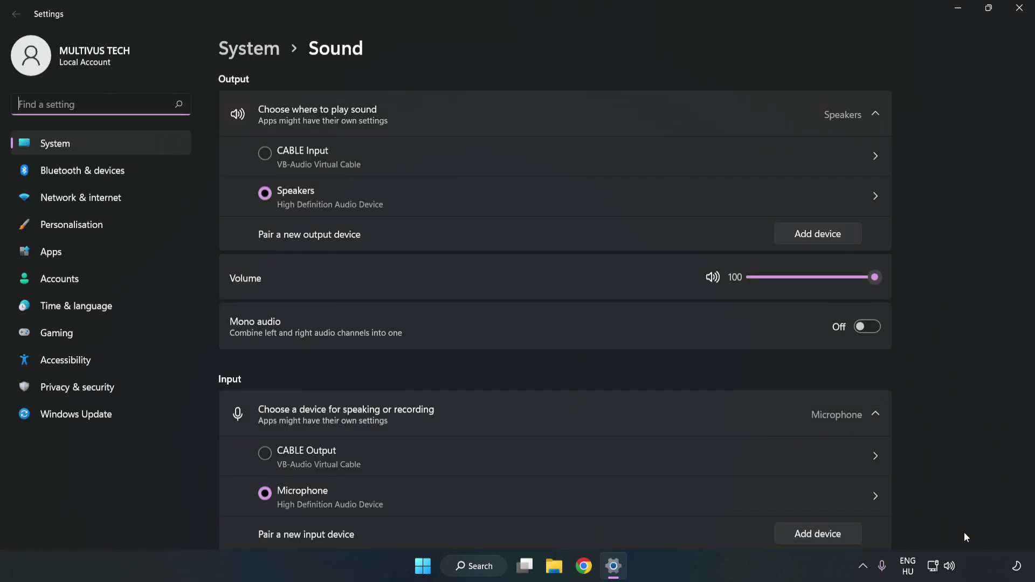
left_click_drag(877, 279, 916, 293)
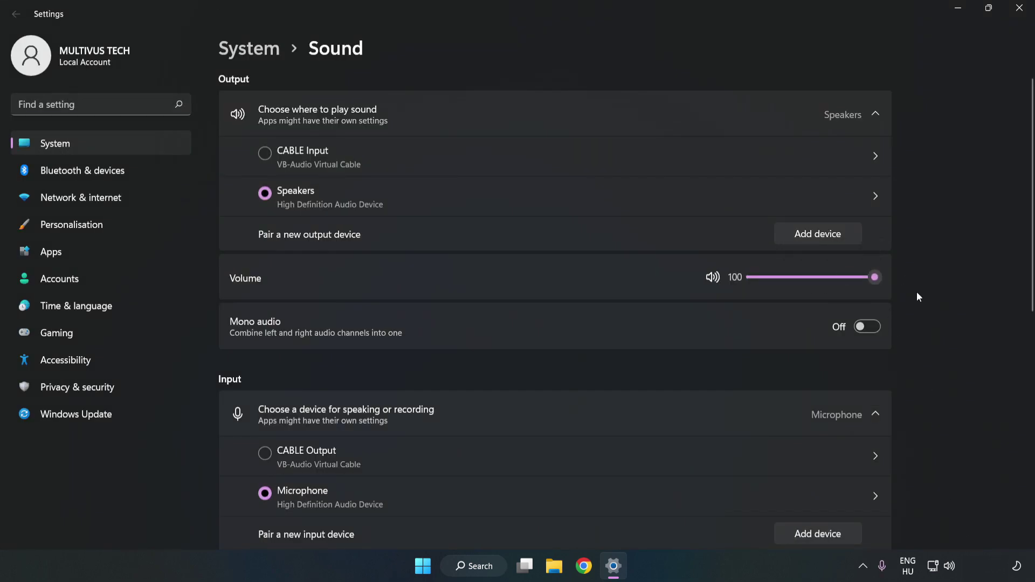
scroll(1008, 259, "down", 5)
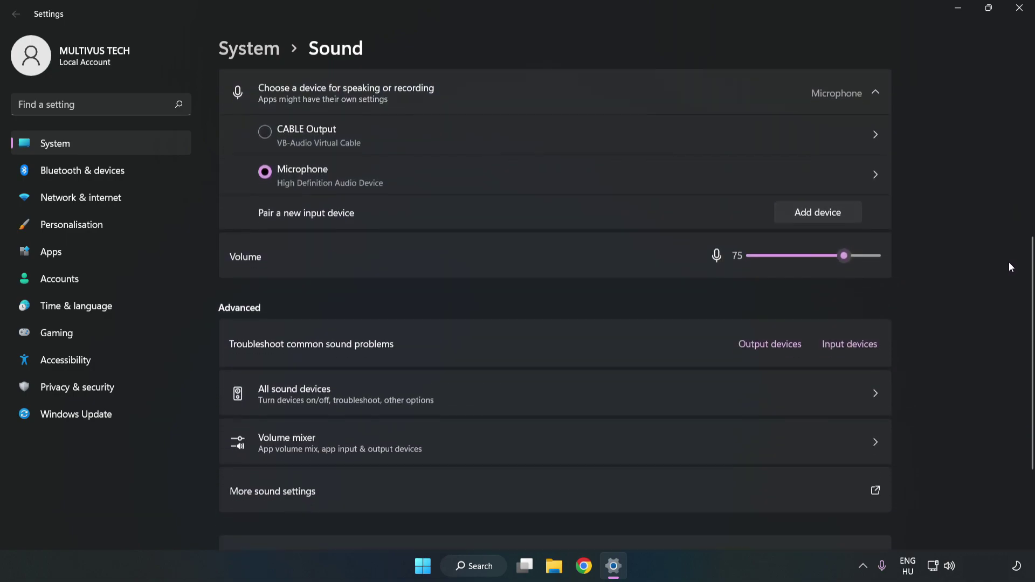
scroll(1010, 266, "down", 1)
scroll(1007, 266, "down", 1)
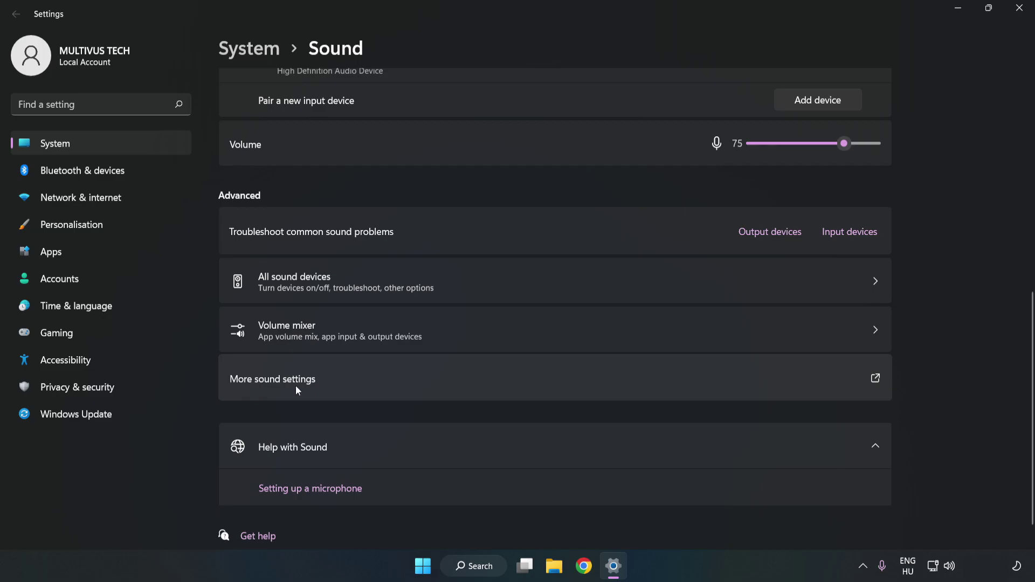
Disable the CABLE Input playback device in the classic Sound dialog.
left_click(450, 386)
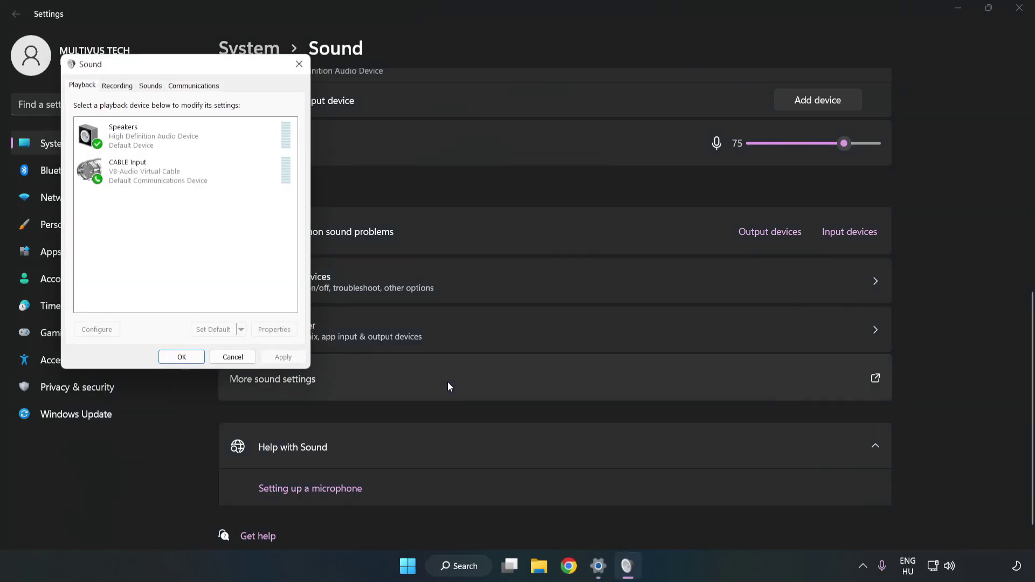
left_click_drag(217, 69, 534, 134)
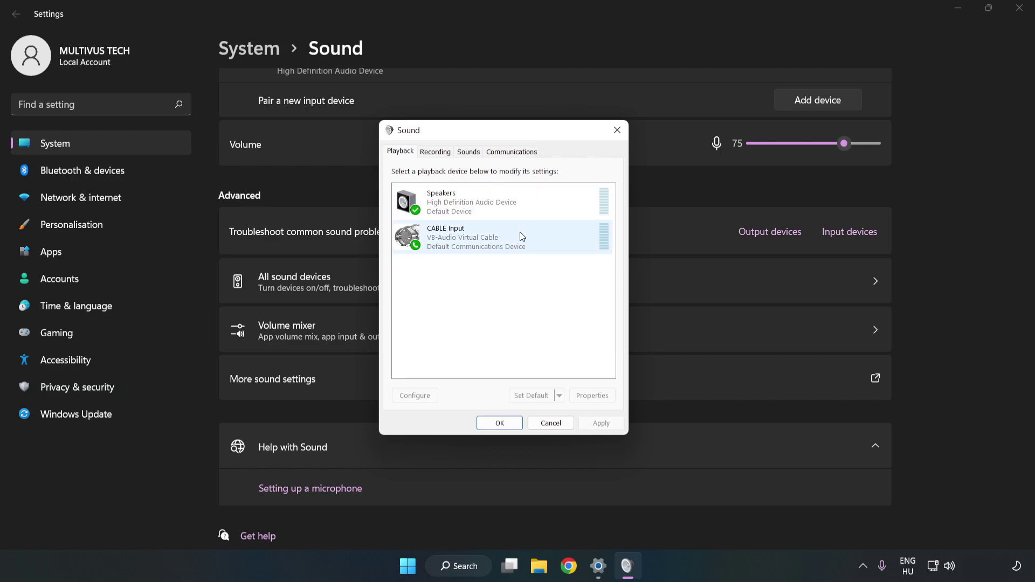
left_click(412, 237)
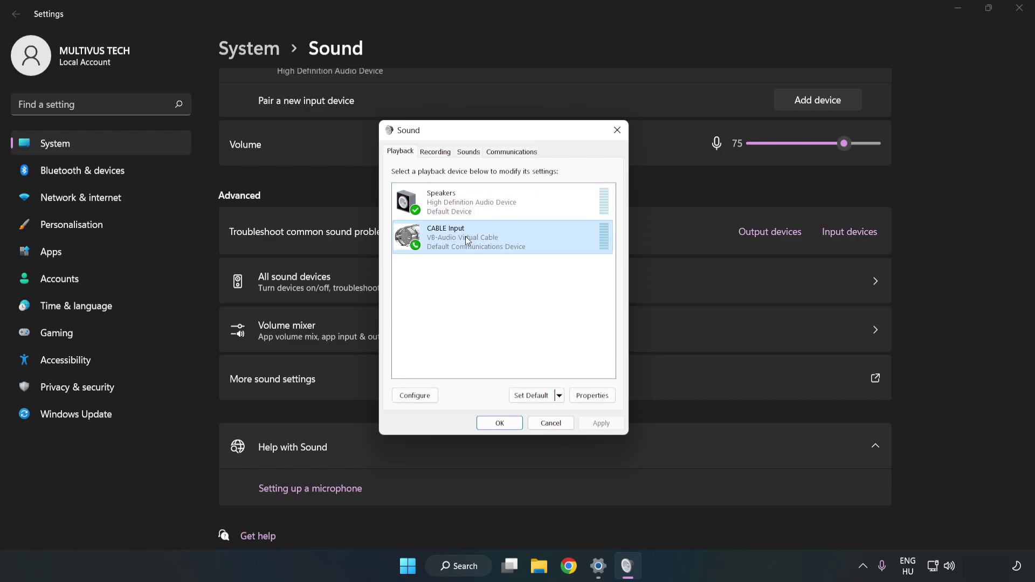
right_click(518, 239)
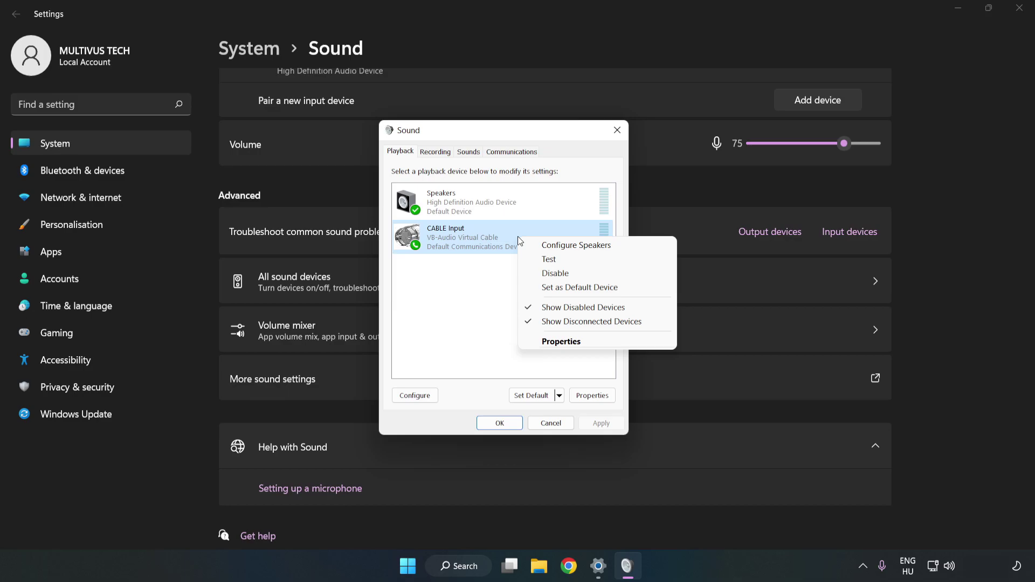
left_click(580, 280)
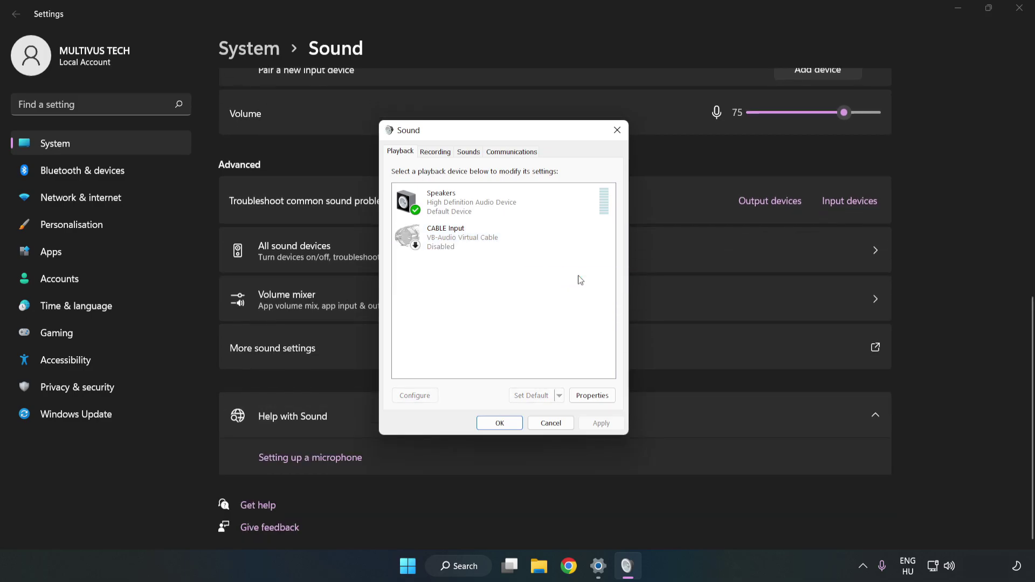
Configure Speakers as 7.1 Surround, keeping all optional and full-range speakers enabled.
left_click(443, 215)
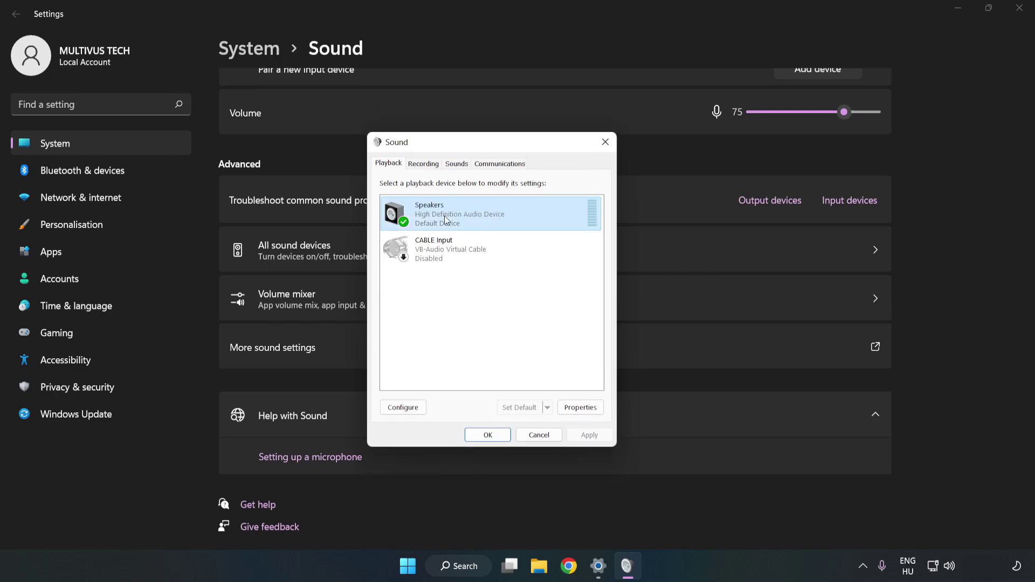
right_click(528, 213)
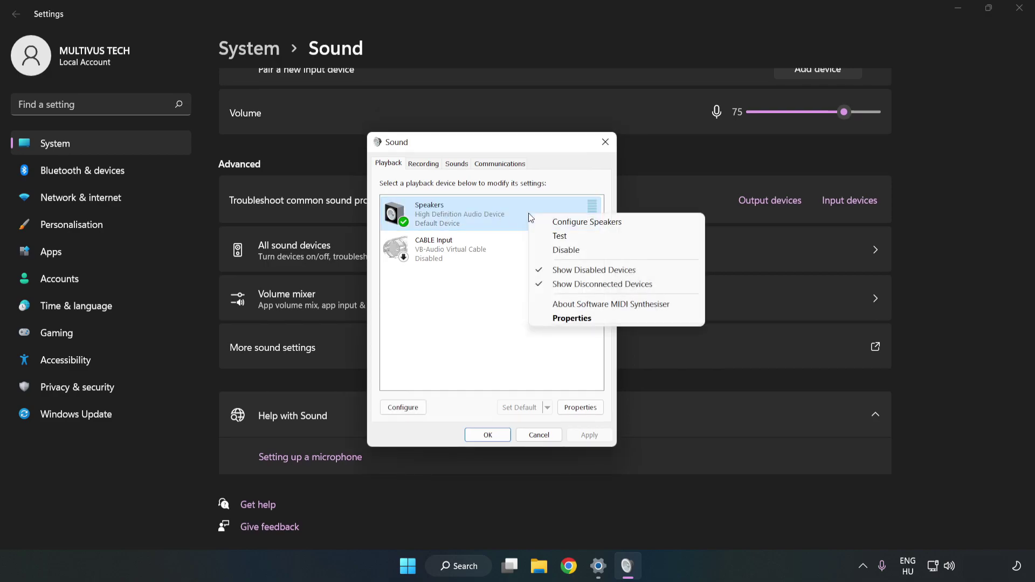
left_click(589, 225)
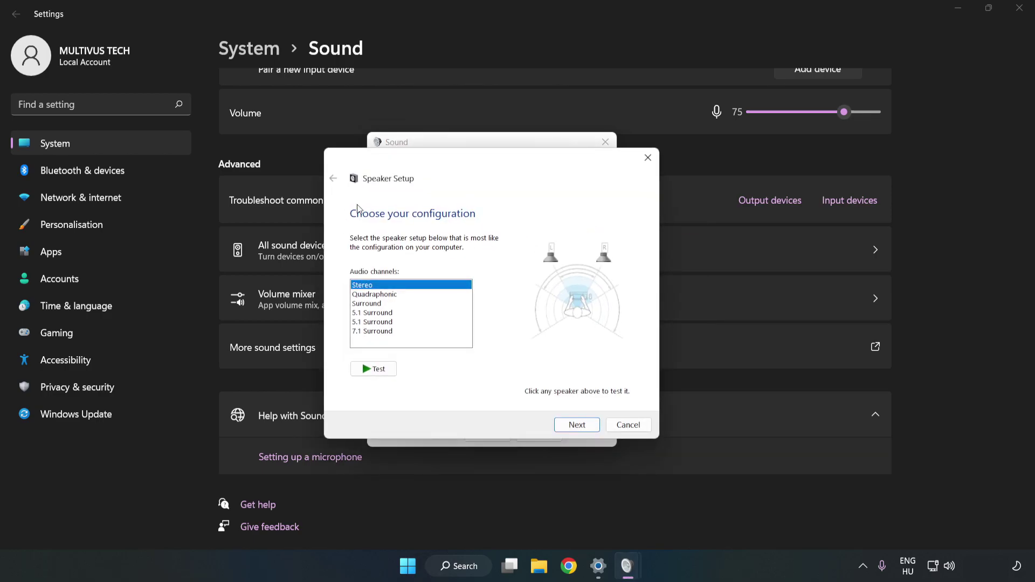
left_click(383, 295)
left_click(381, 332)
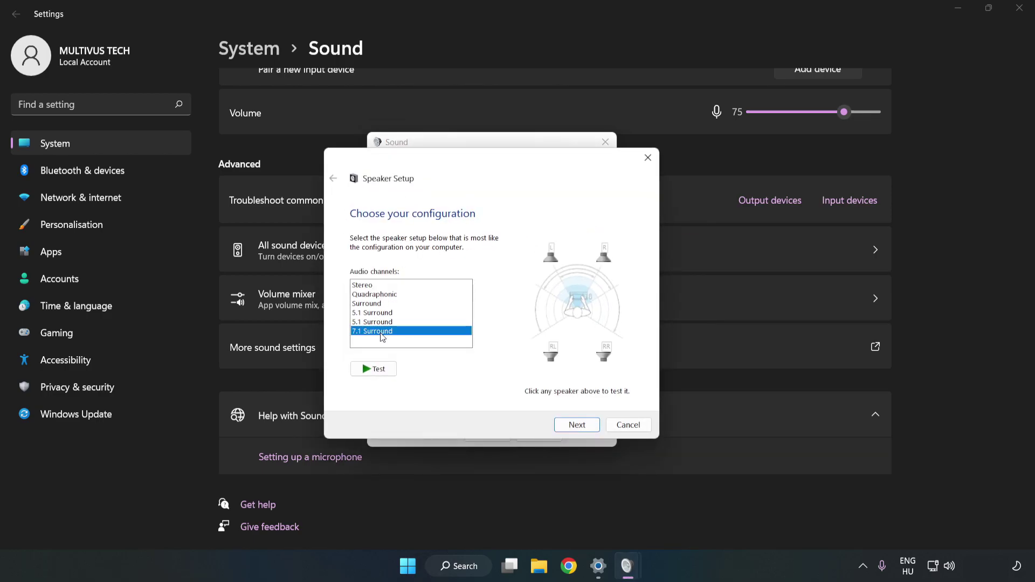
left_click(576, 425)
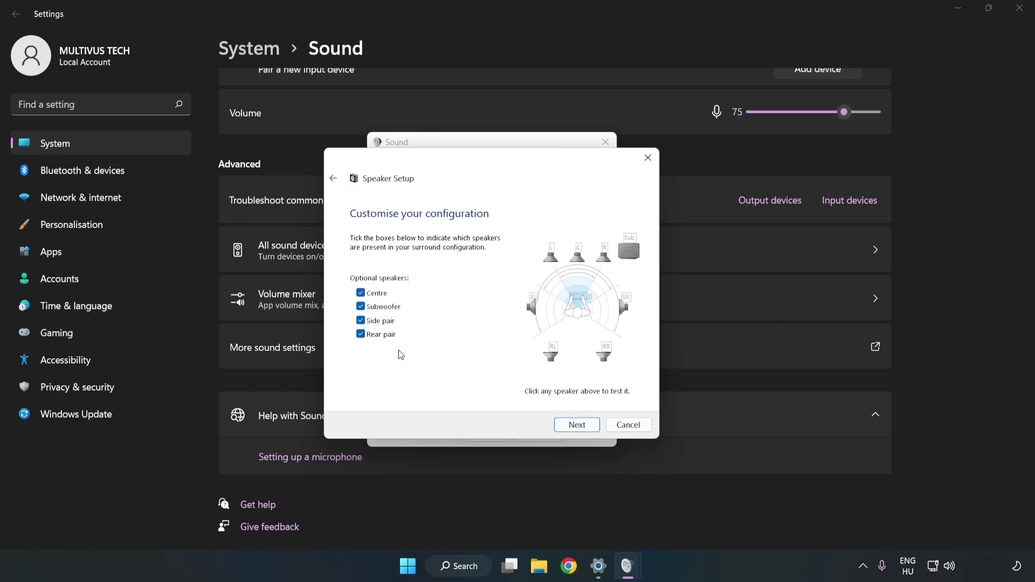
left_click(573, 425)
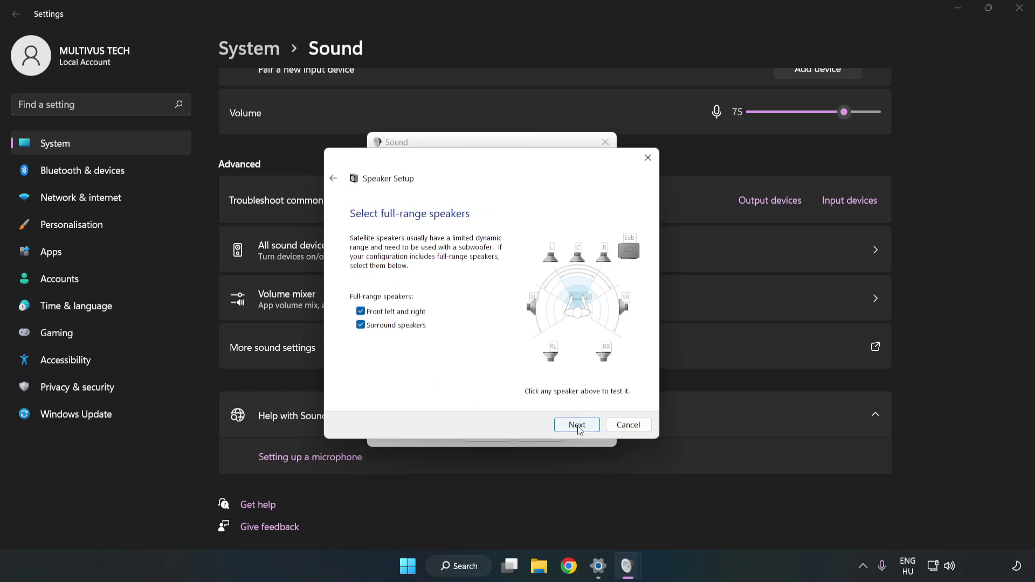
left_click(578, 426)
left_click(577, 426)
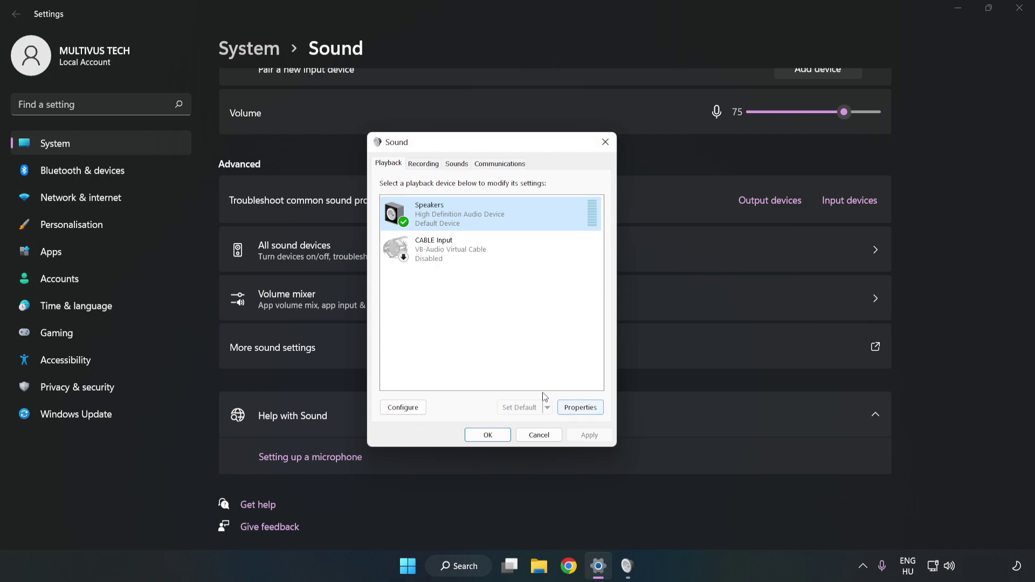
Check Disable all enhancements in the Speakers Properties dialog.
left_click(586, 413)
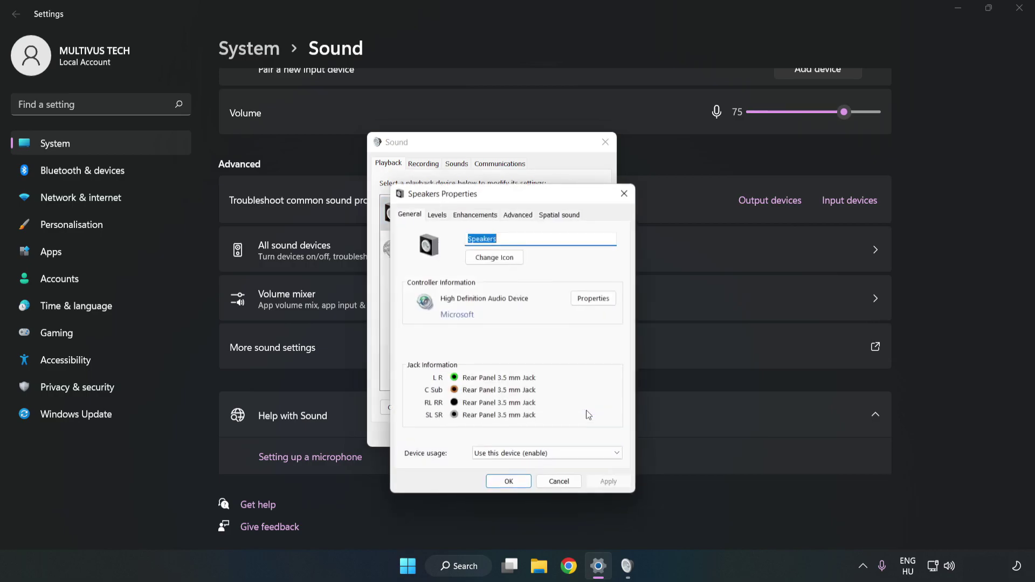
left_click_drag(519, 205, 492, 151)
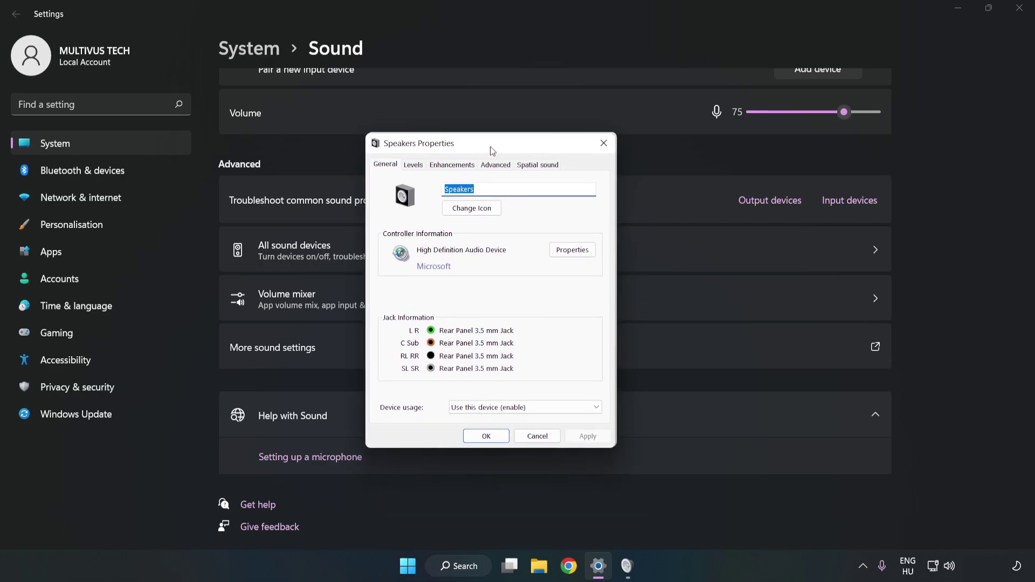
left_click(451, 166)
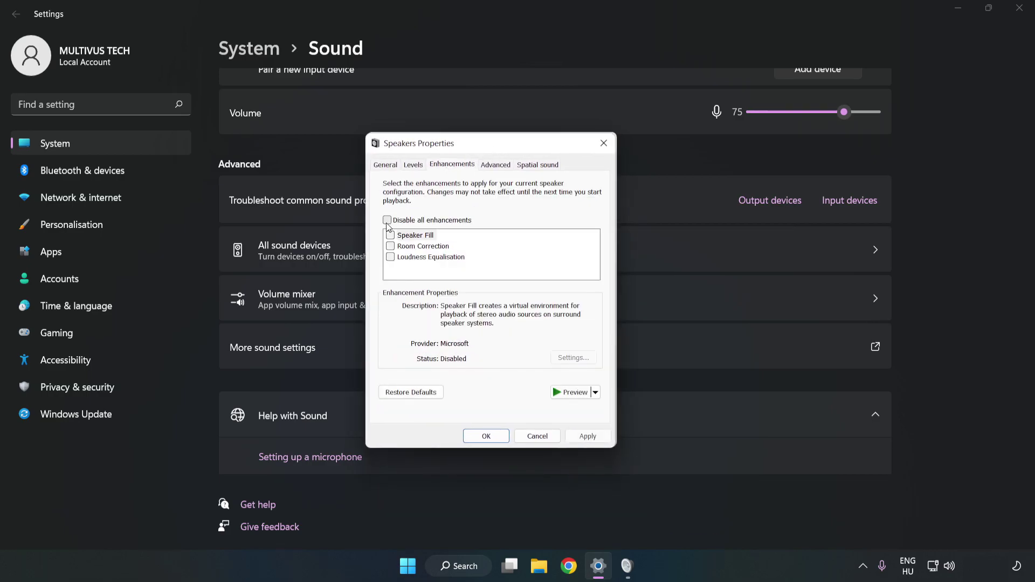
left_click(386, 220)
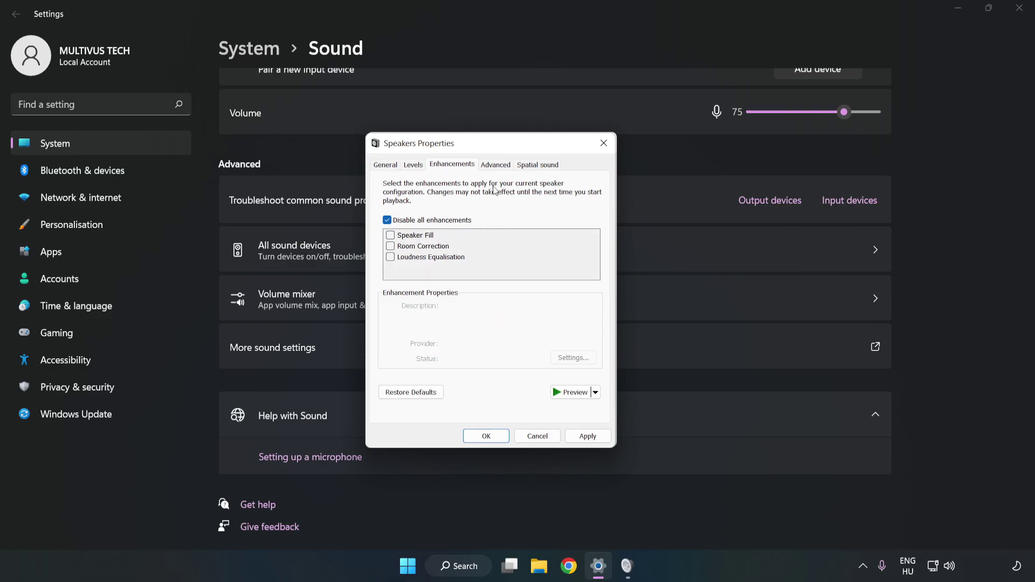
Apply 16 bit, 48000 Hz (DVD Quality) as the Speakers' default format and close all sound windows.
left_click(496, 166)
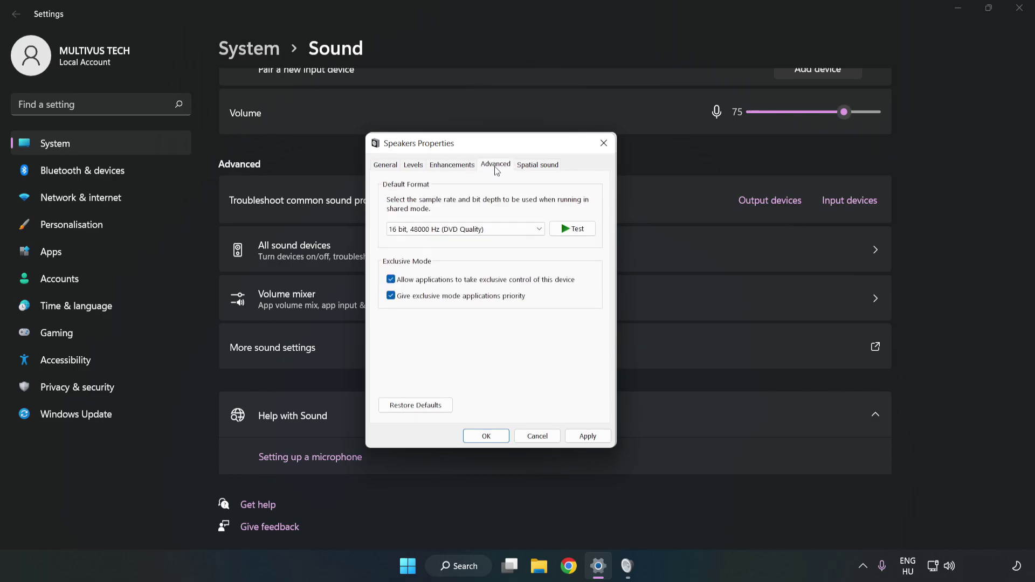
left_click(497, 230)
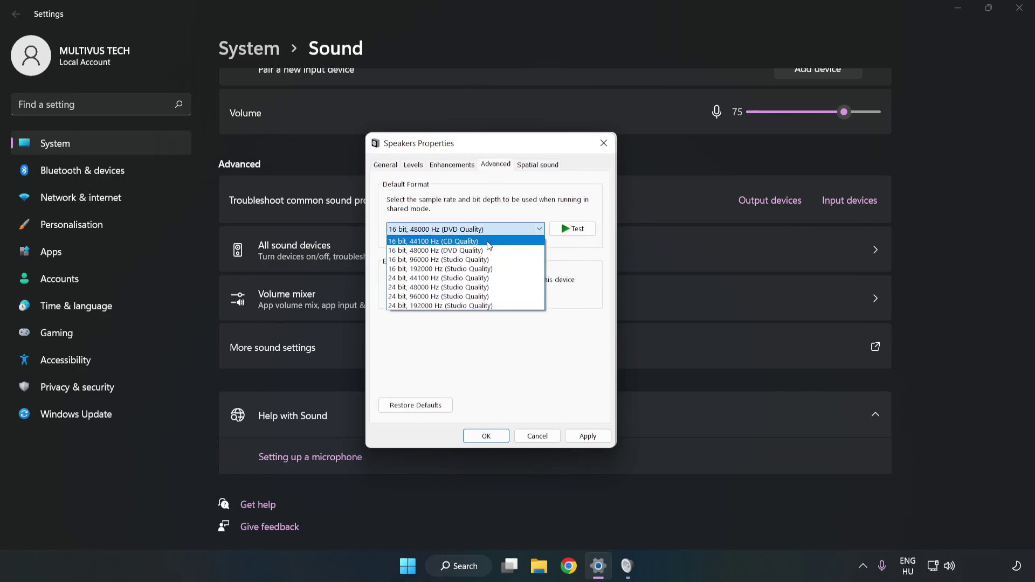
left_click(483, 250)
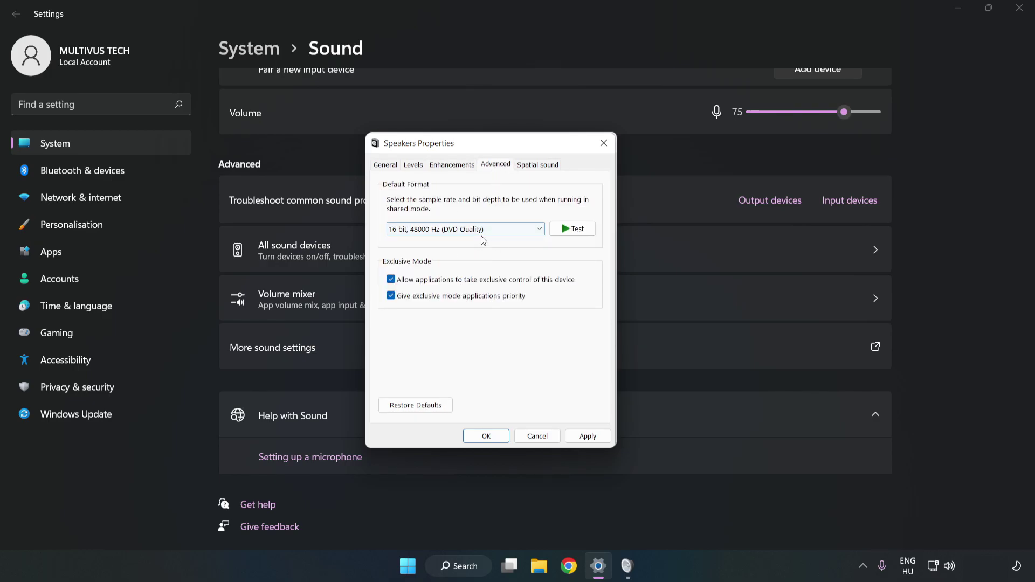
left_click(589, 436)
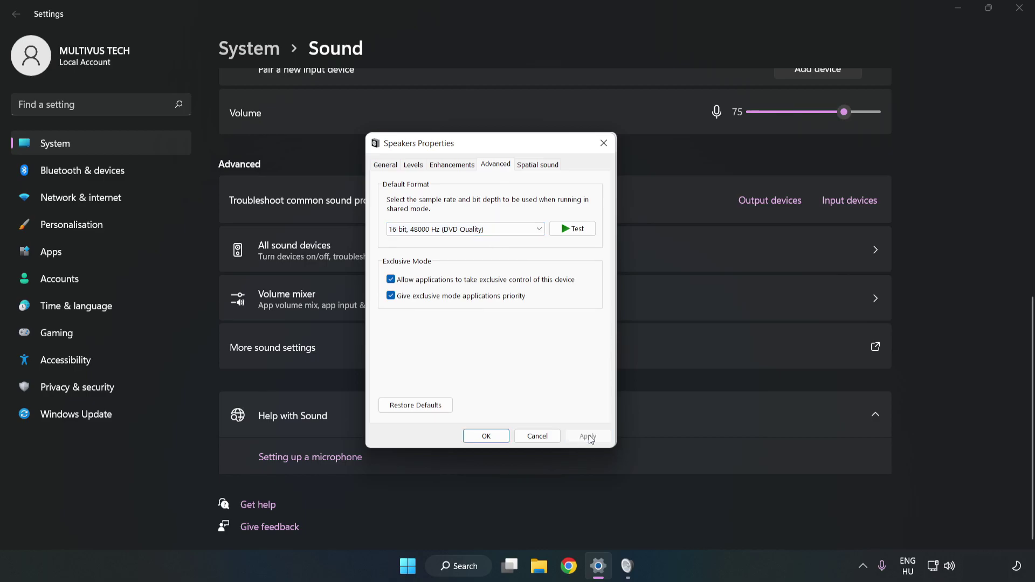
left_click(486, 436)
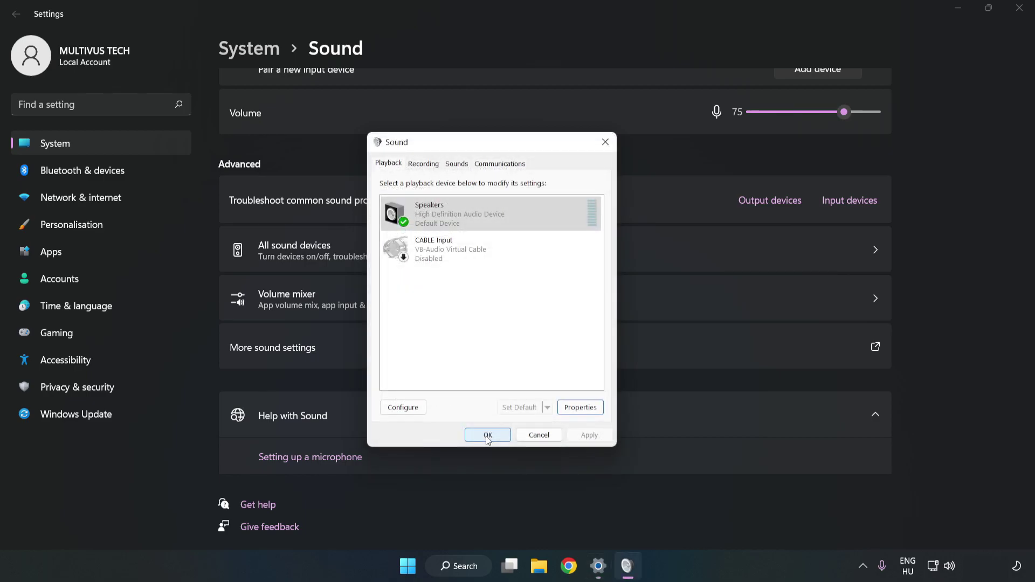
left_click(485, 434)
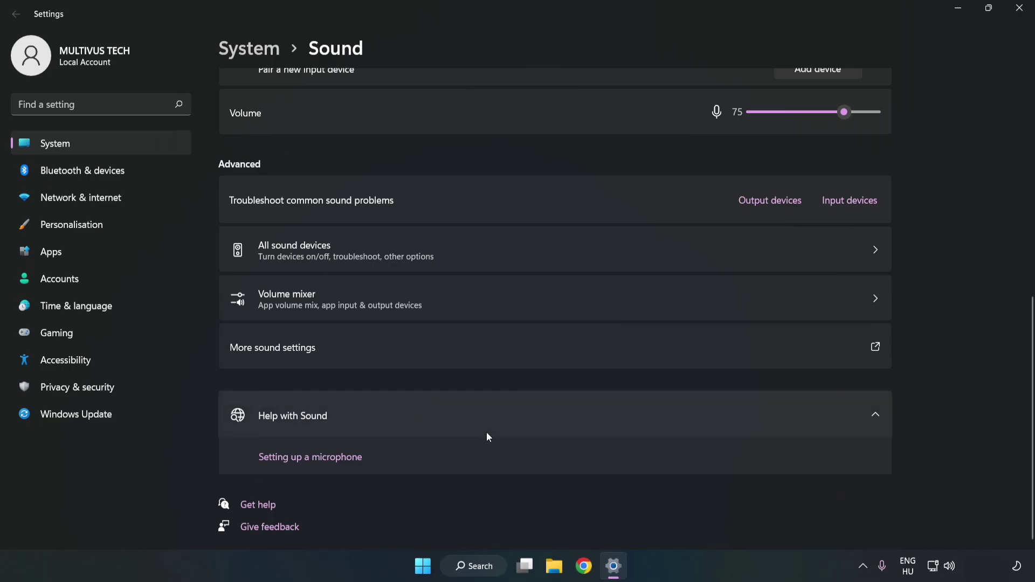
left_click(1012, 14)
Search Windows for 'device maganer' to bring up Device Manager as the best match.
left_click(437, 566)
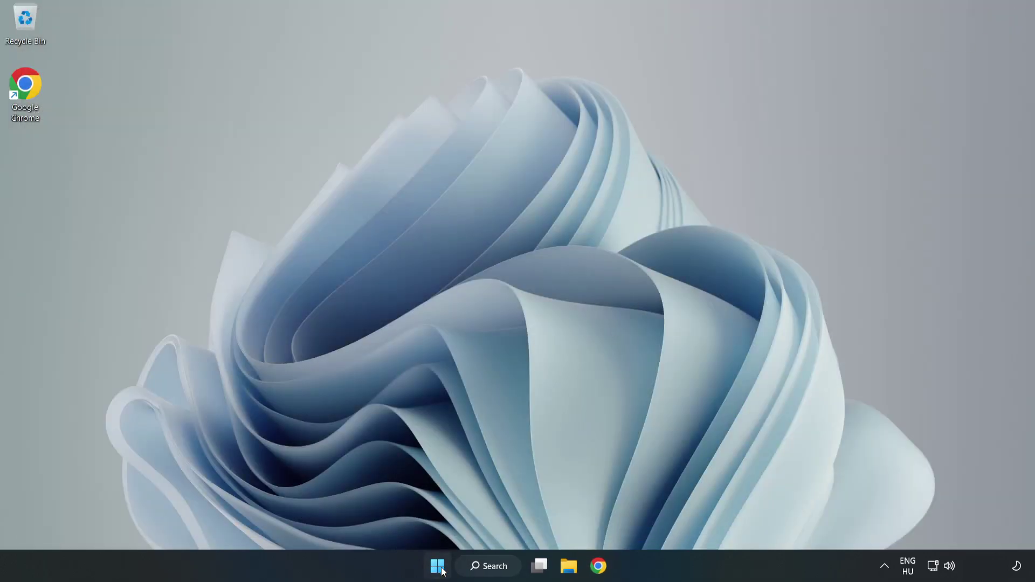
left_click(684, 519)
left_click(509, 568)
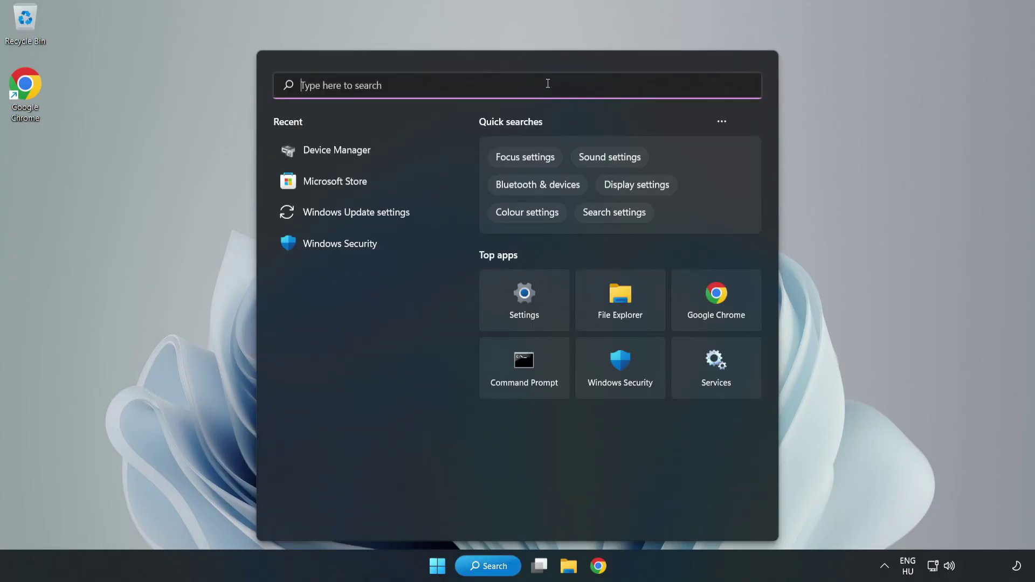
type("device mag")
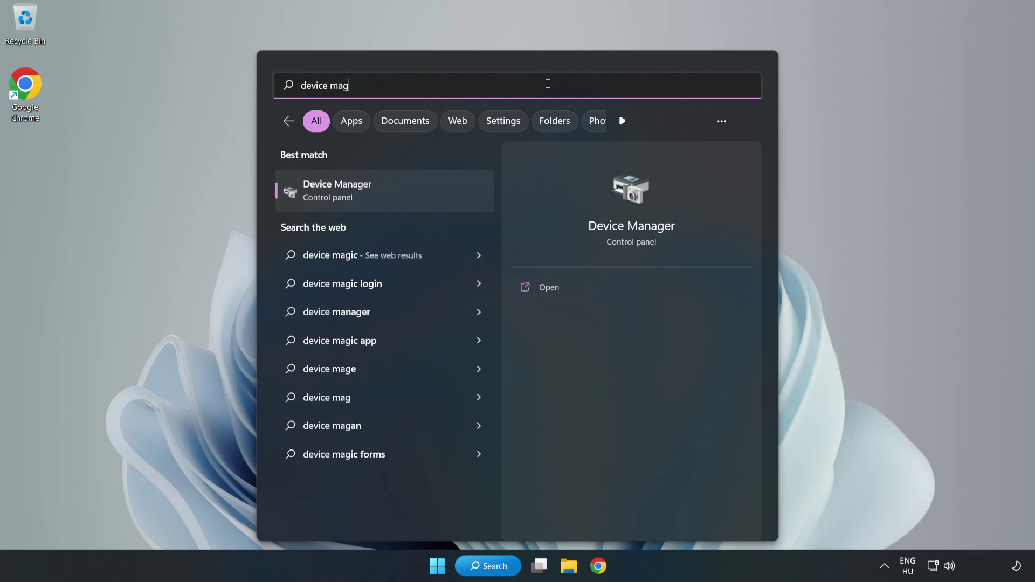
type("aner")
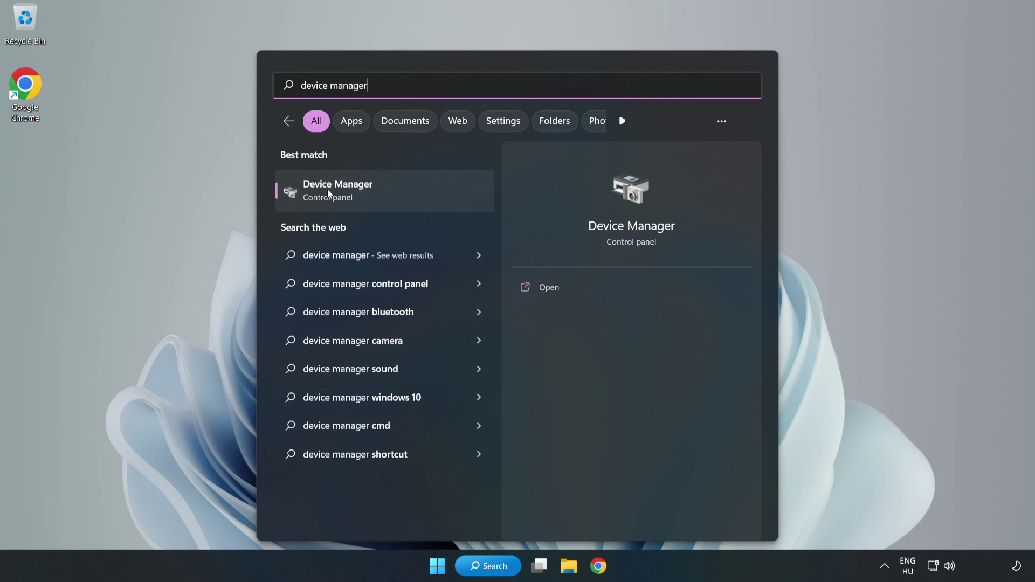
Open Device Manager, expand Sound, video and game controllers, and right-click High Definition Audio Device.
left_click(402, 191)
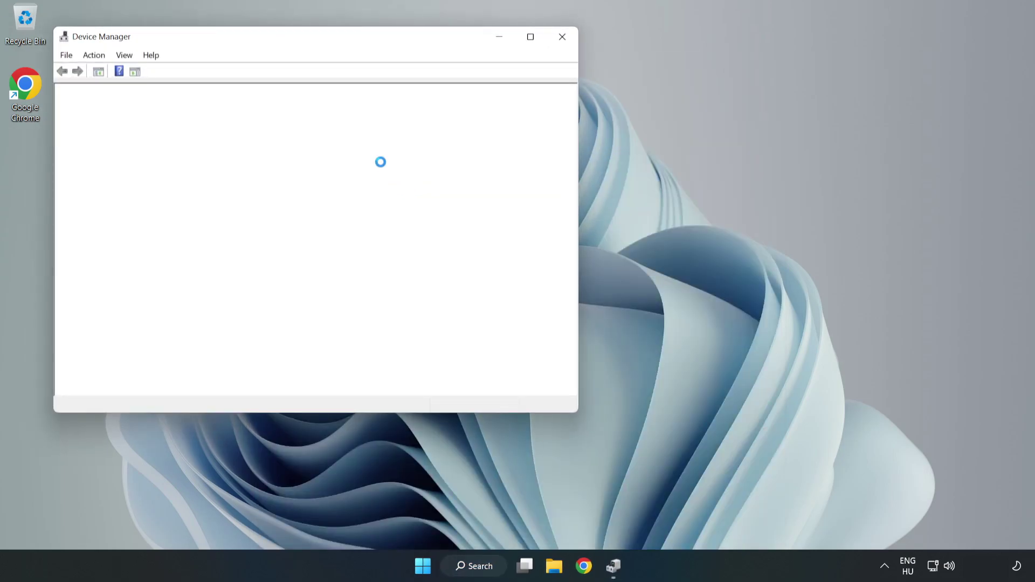
left_click_drag(289, 41, 464, 81)
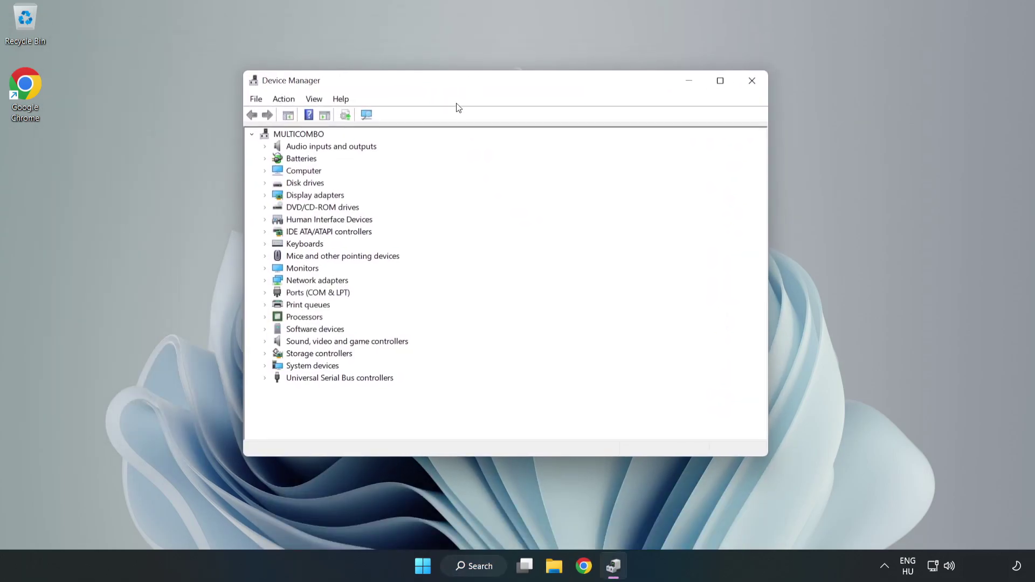
left_click(293, 345)
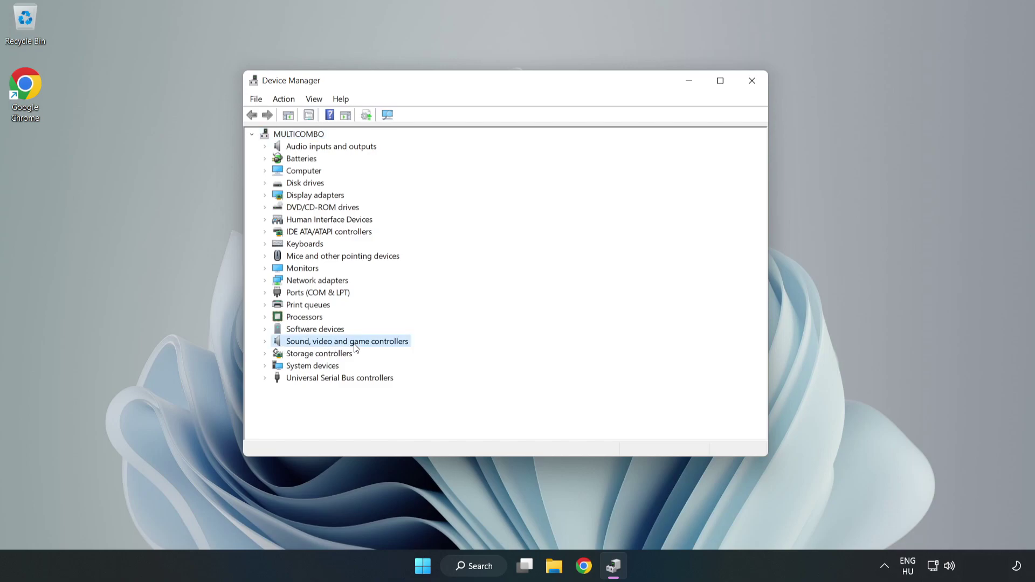
left_click(265, 342)
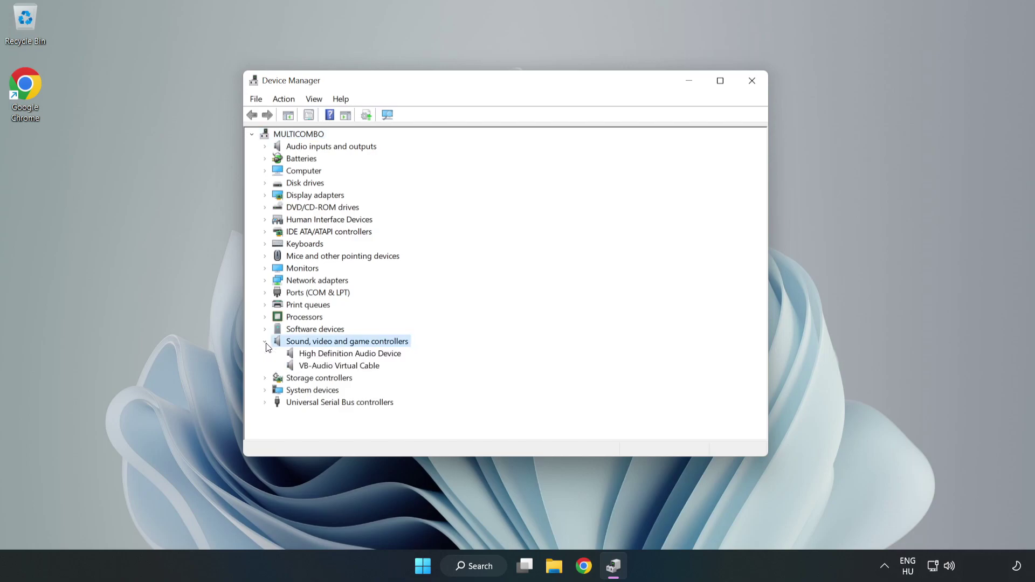
left_click(318, 355)
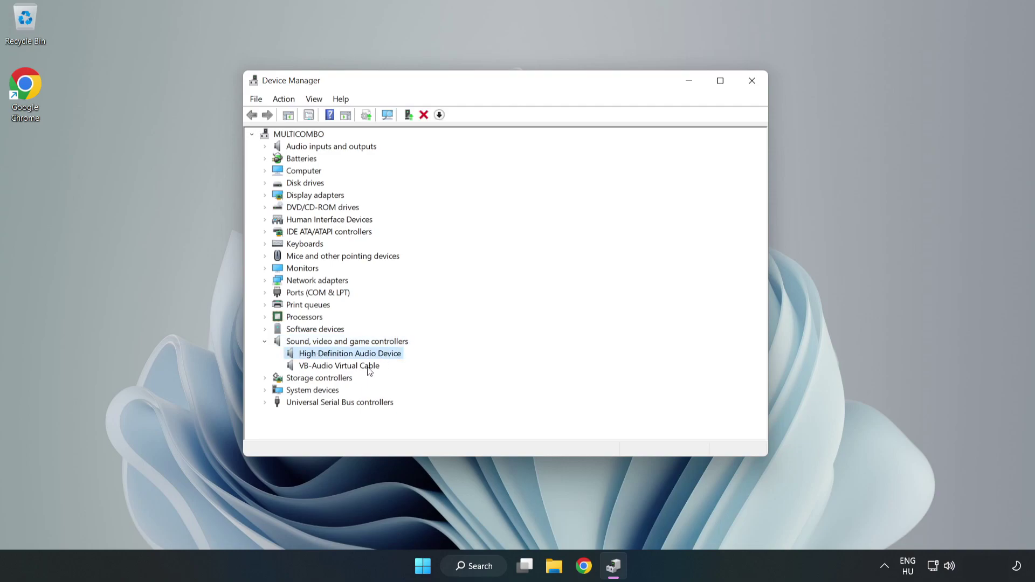
right_click(383, 354)
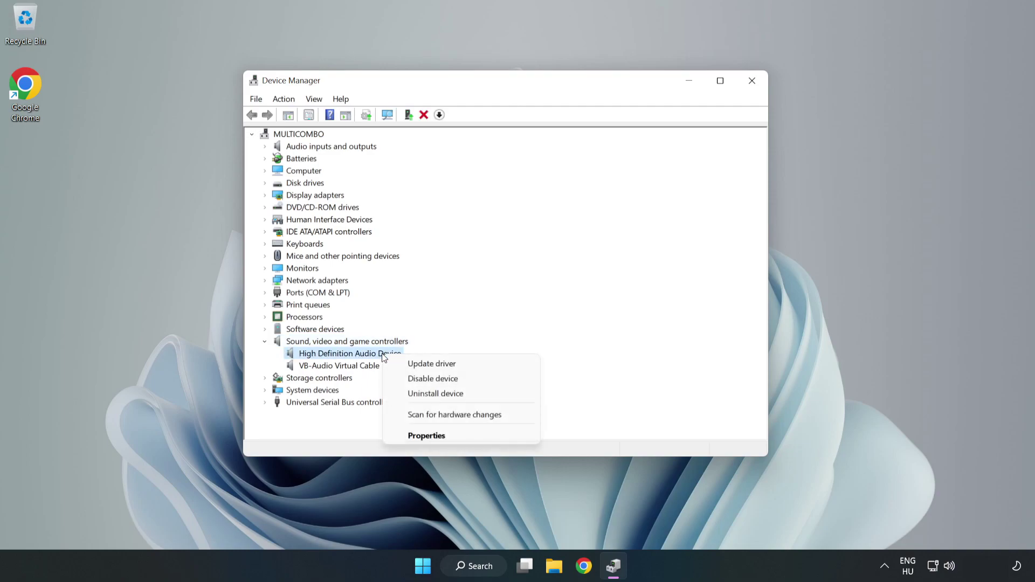
Reinstall the High Definition Audio Device driver from the list of compatible drivers on this computer.
left_click(470, 364)
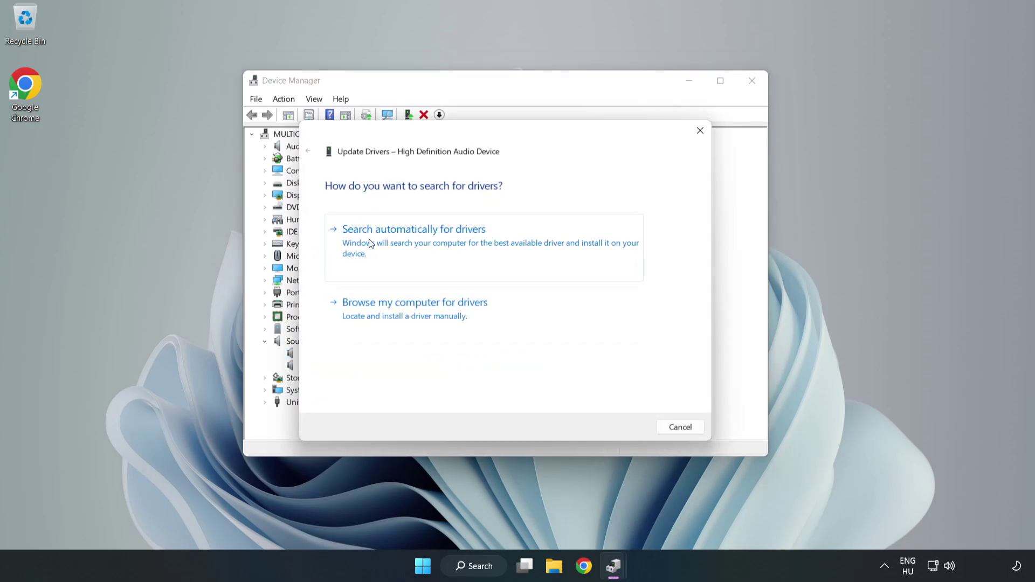
left_click(452, 316)
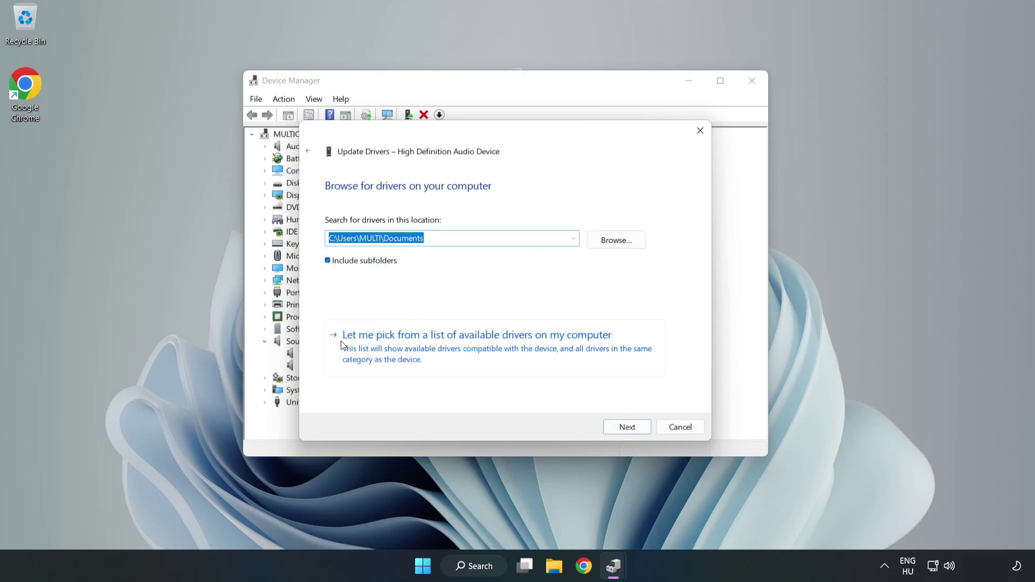
left_click(539, 356)
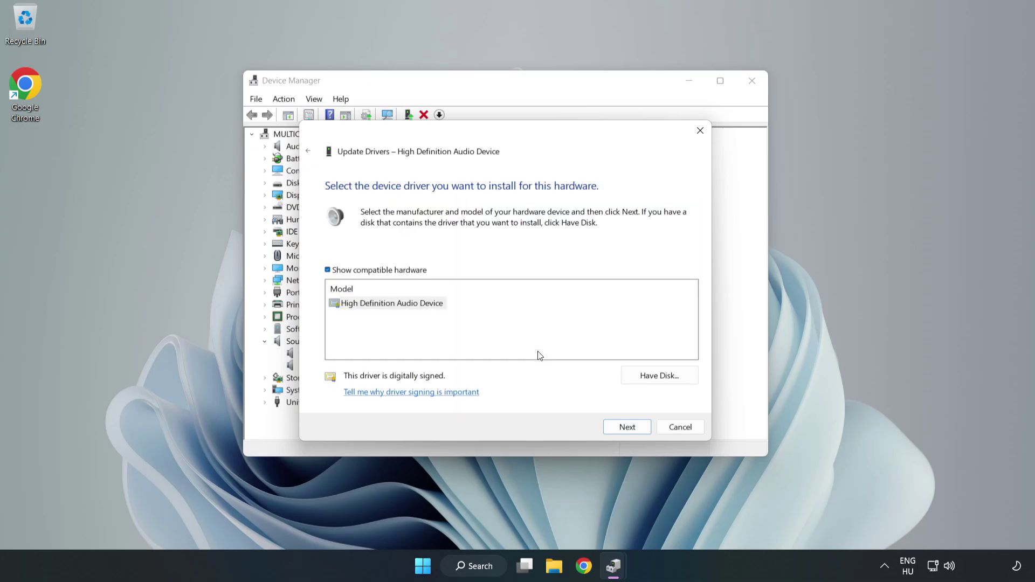
left_click(346, 305)
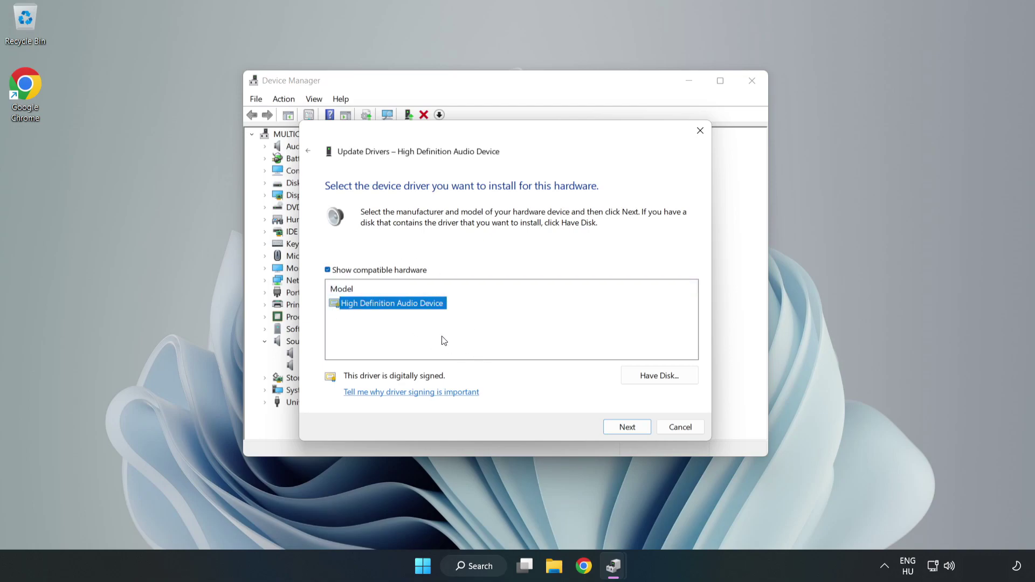
left_click(627, 429)
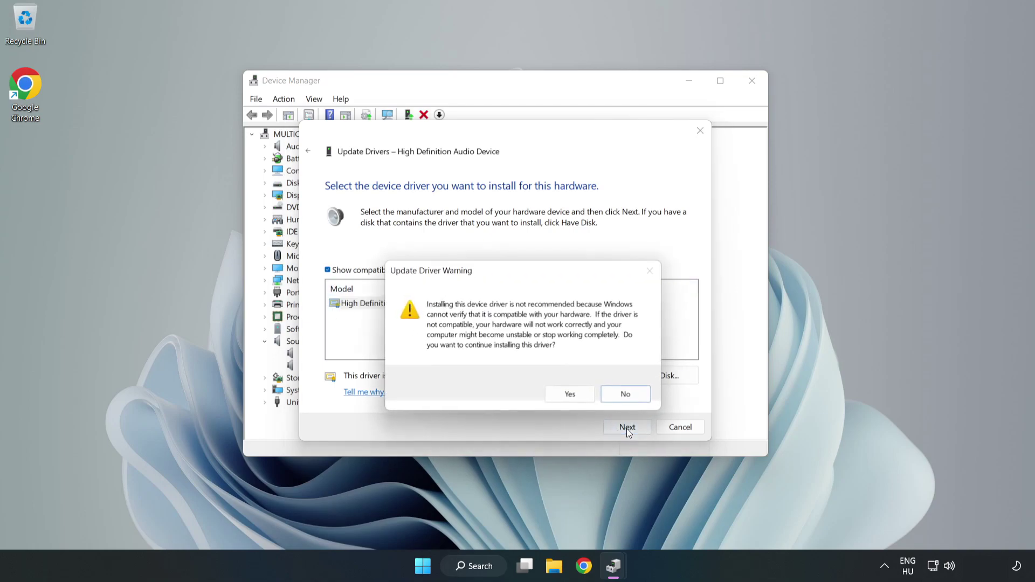
left_click(570, 394)
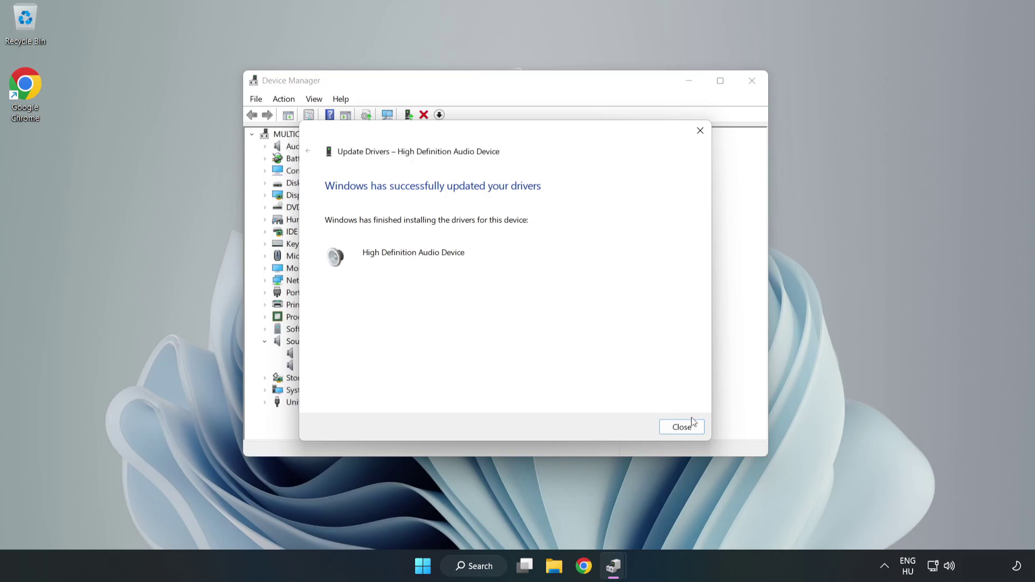
Close the driver update wizard and Device Manager, then bring up the Start menu power choices.
left_click(681, 428)
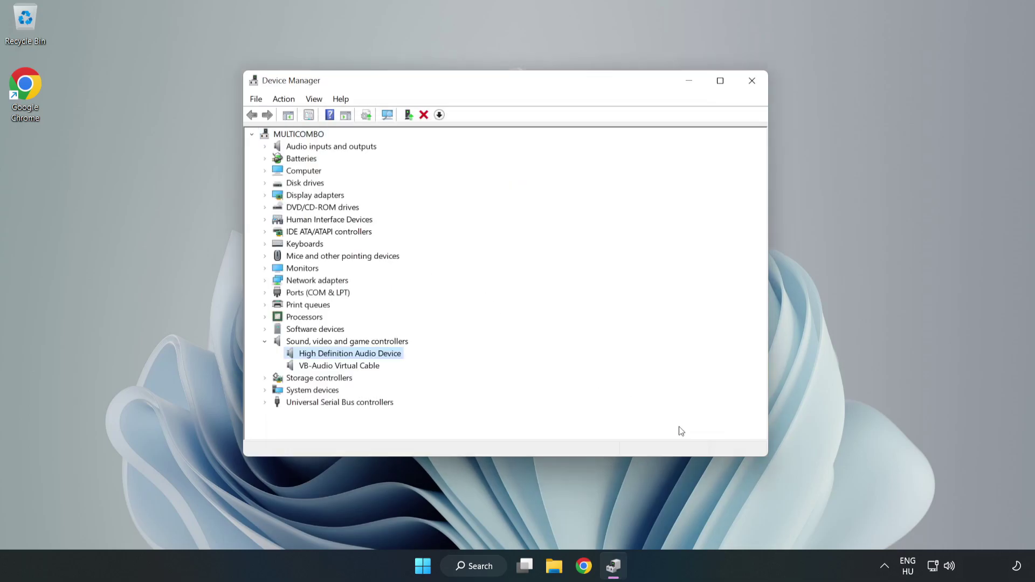
left_click(750, 82)
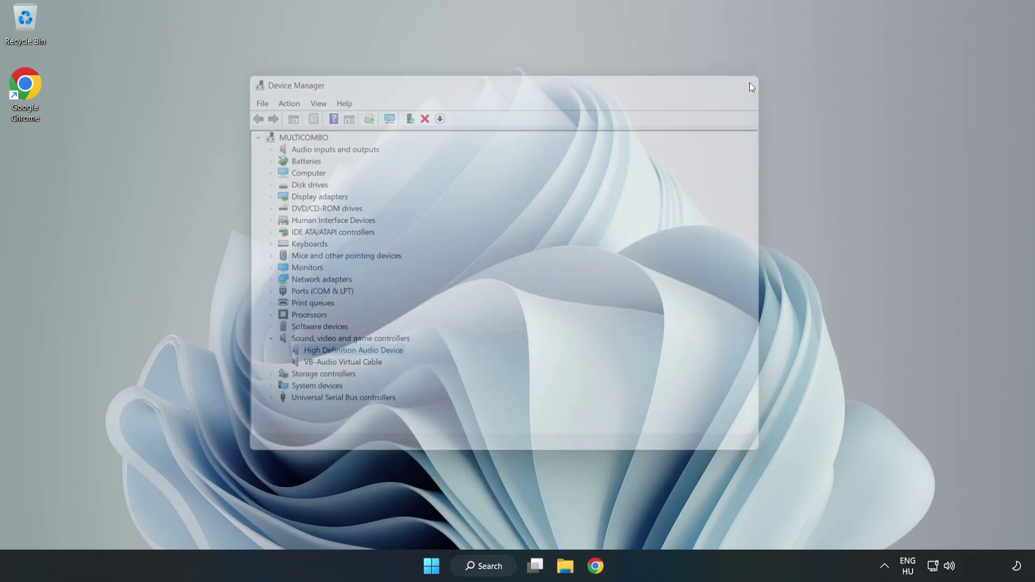
left_click(438, 564)
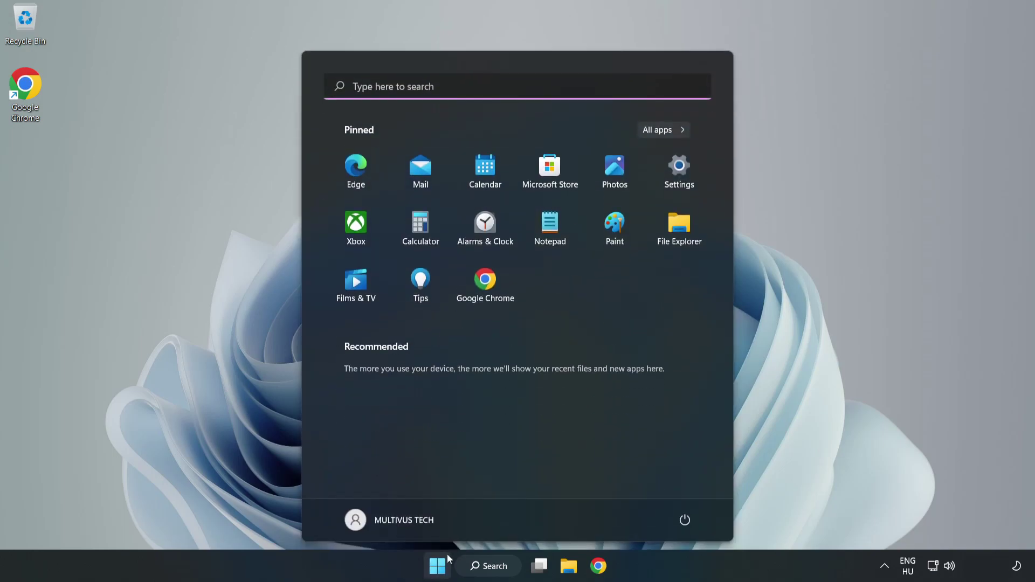
left_click(683, 518)
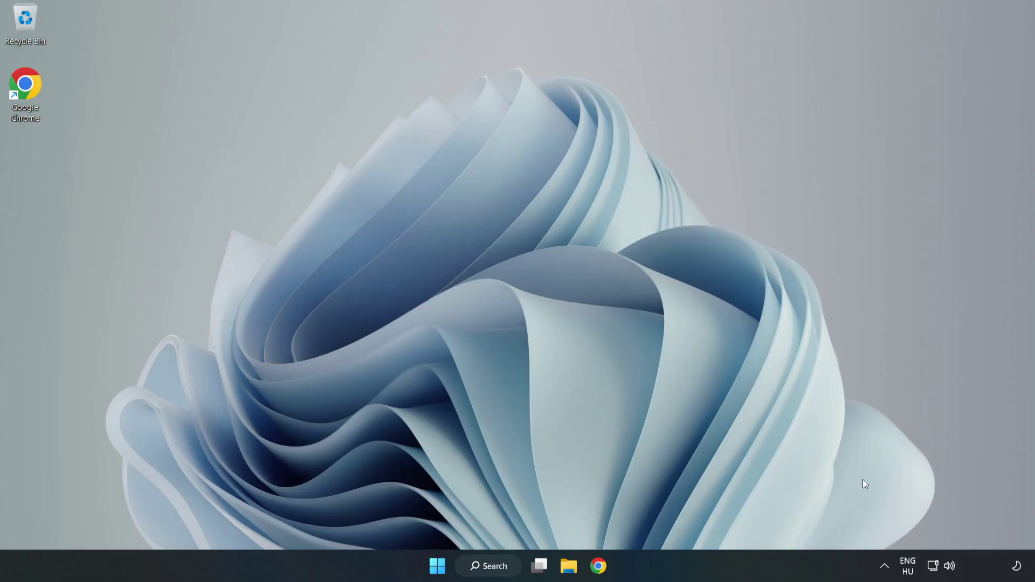
Run Troubleshoot sound problems from the taskbar volume icon to start the Playing Audio troubleshooter.
right_click(952, 568)
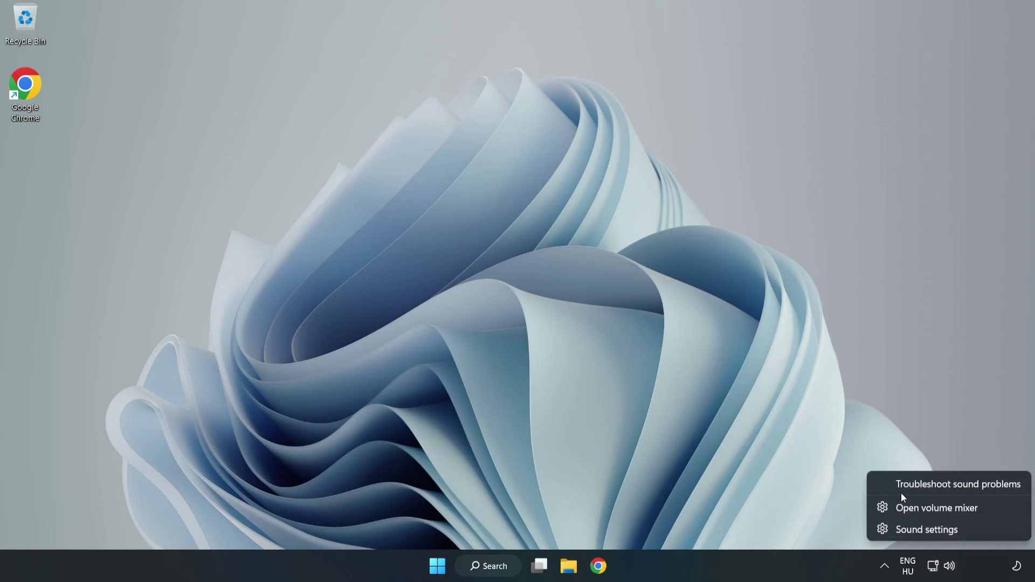
left_click(935, 484)
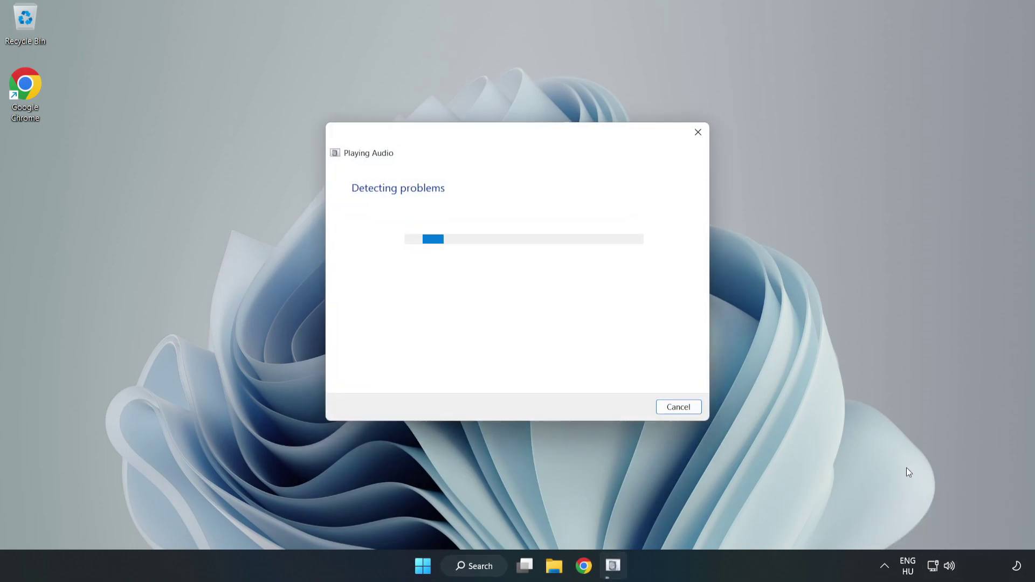